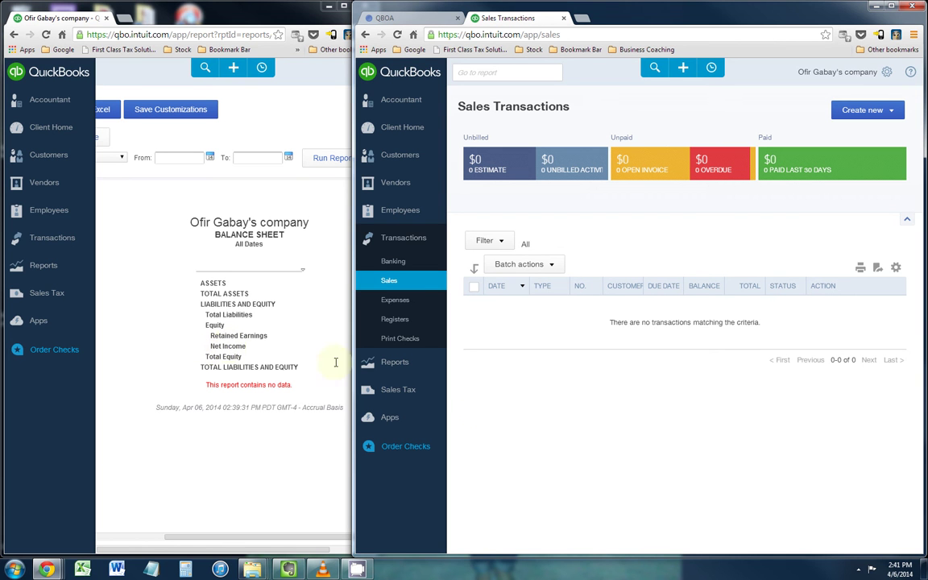
click(297, 429)
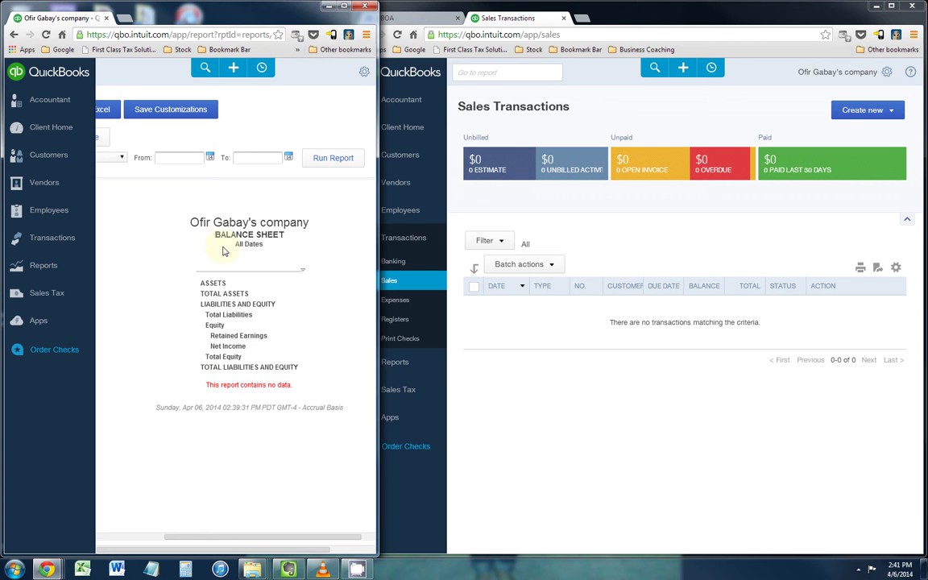
click(632, 374)
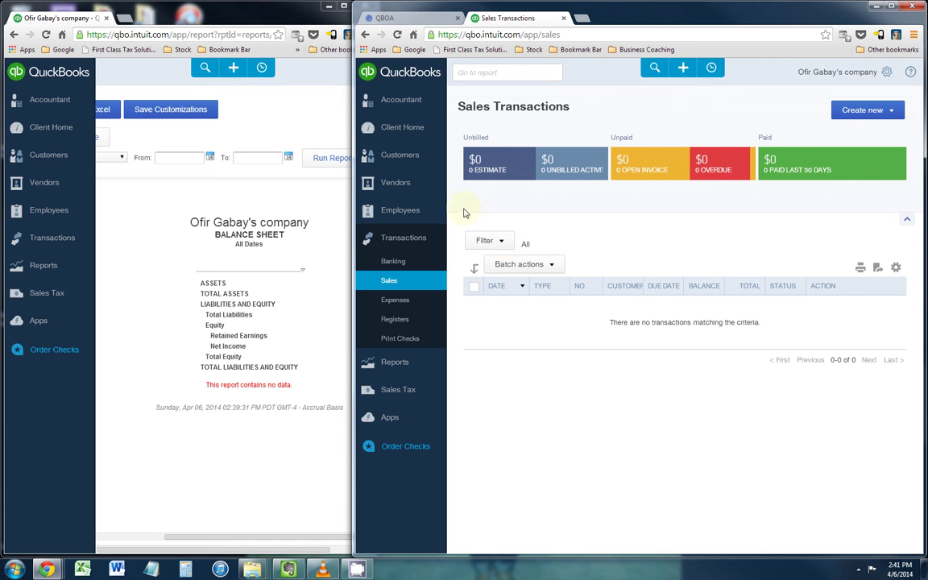
Step: Start a new invoice for the customer ABC Company
click(685, 71)
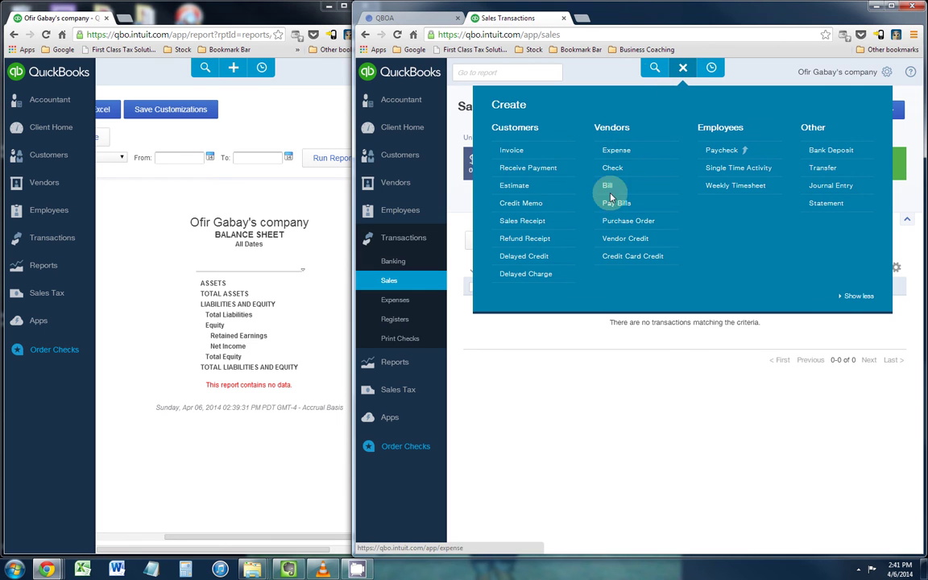
click(518, 156)
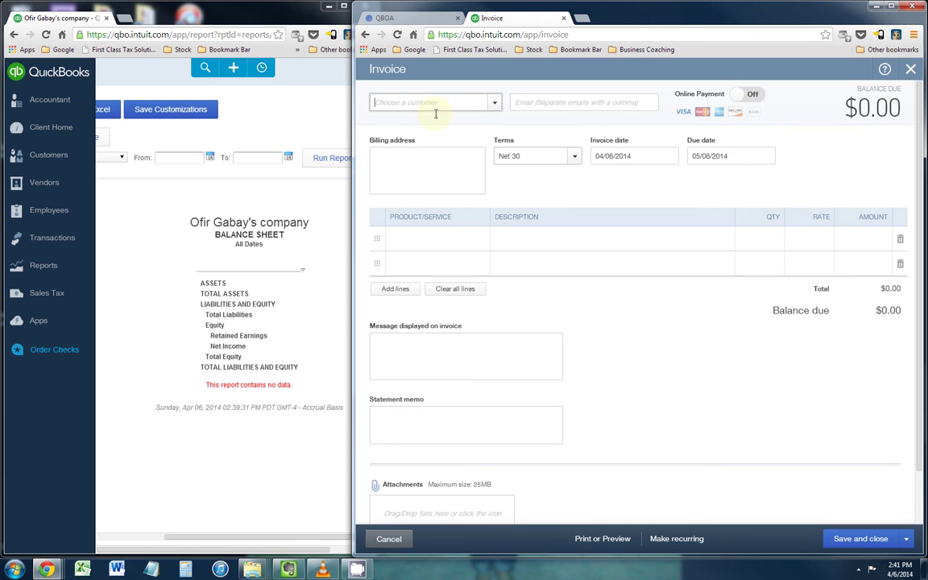
text(ABC)
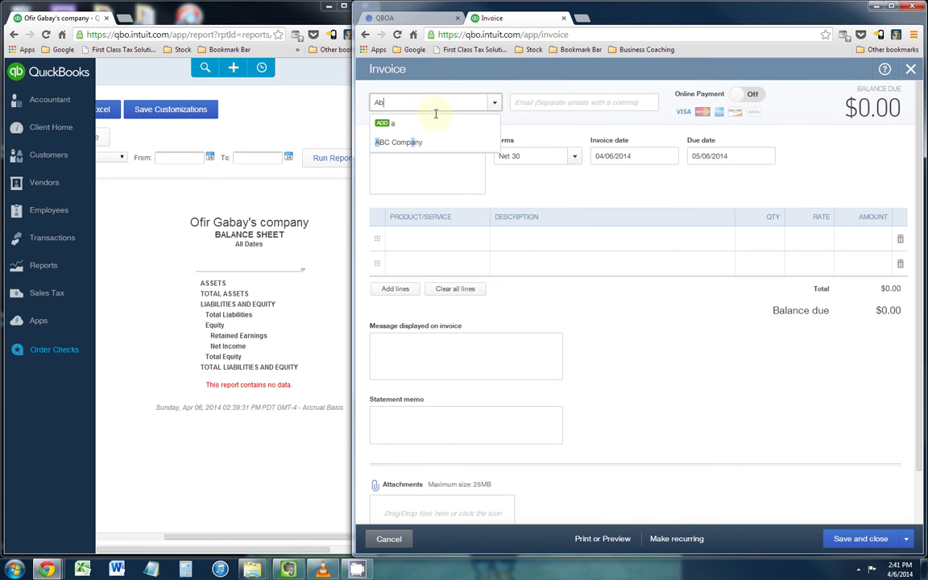
key(Return)
Step: Add an Accounting Services line with an amount of 1000 to the invoice, and save and close it
key(Tab)
key(Tab)
key(Tab)
key(Tab)
text(Account)
key(Tab)
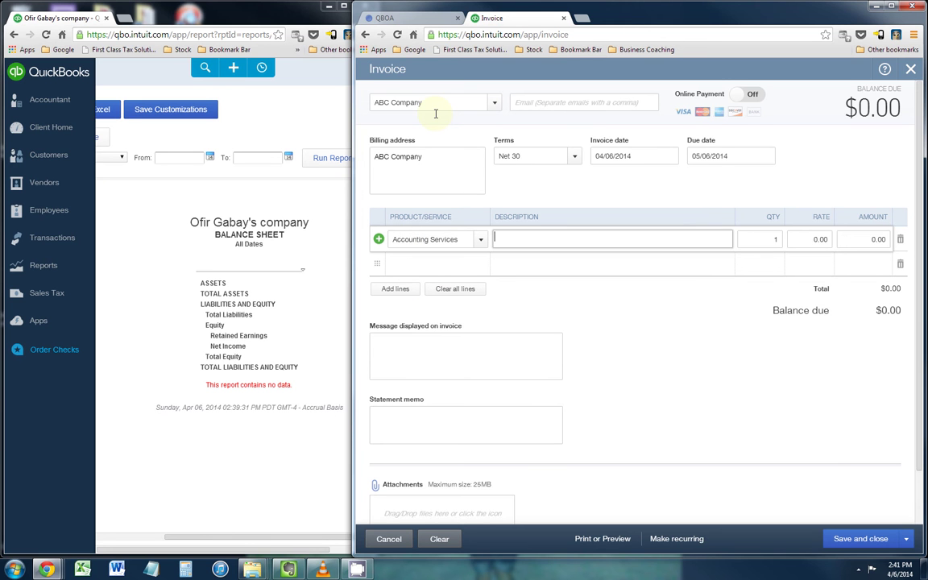
key(Tab)
key(Tab)
key(Tab)
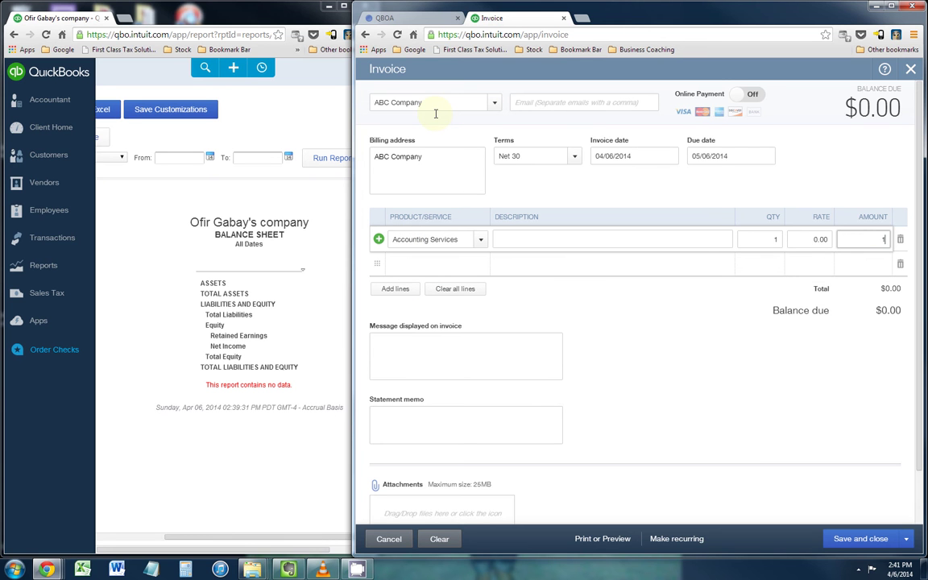
text(1000)
key(Tab)
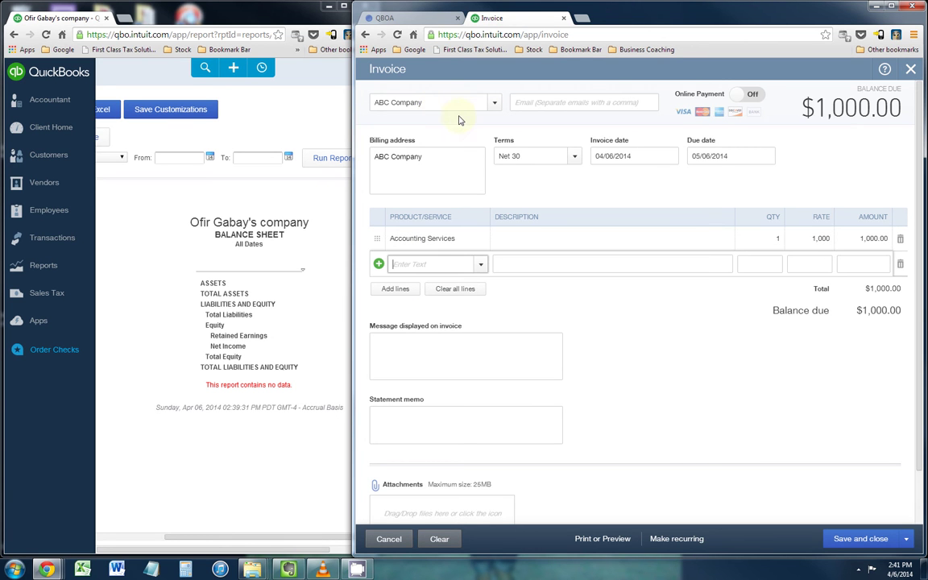
click(877, 548)
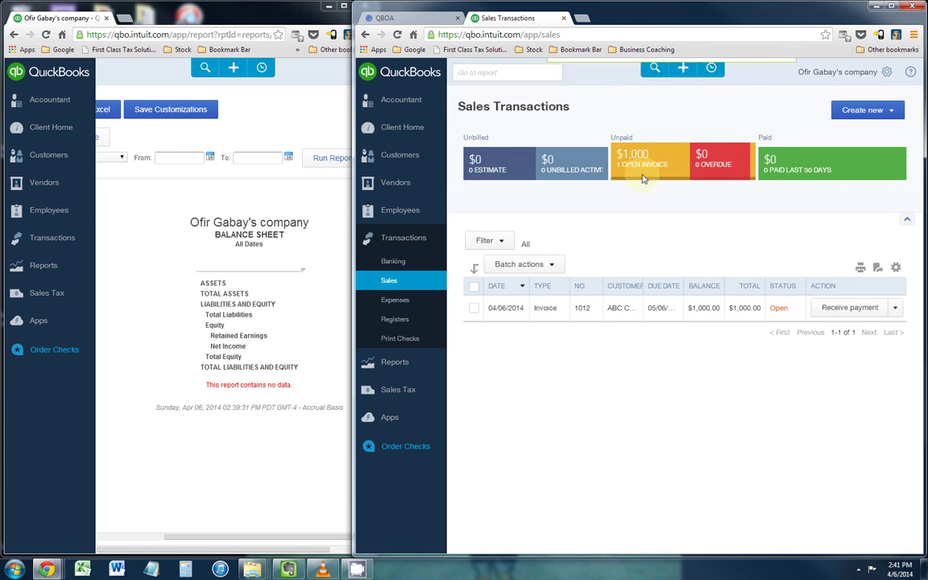
Step: Rerun the balance sheet report to examine the effect of the invoice on the total column
click(331, 157)
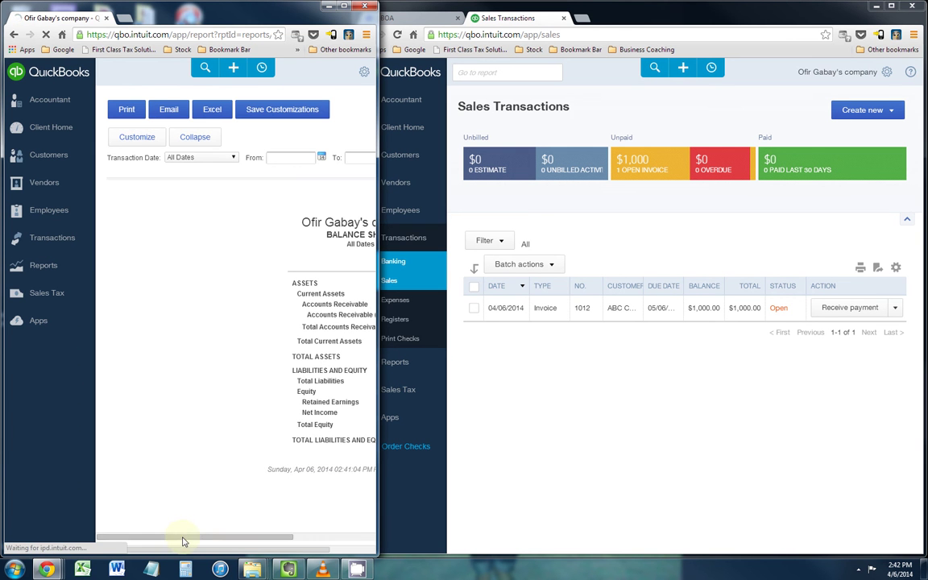
drag(228, 535, 255, 534)
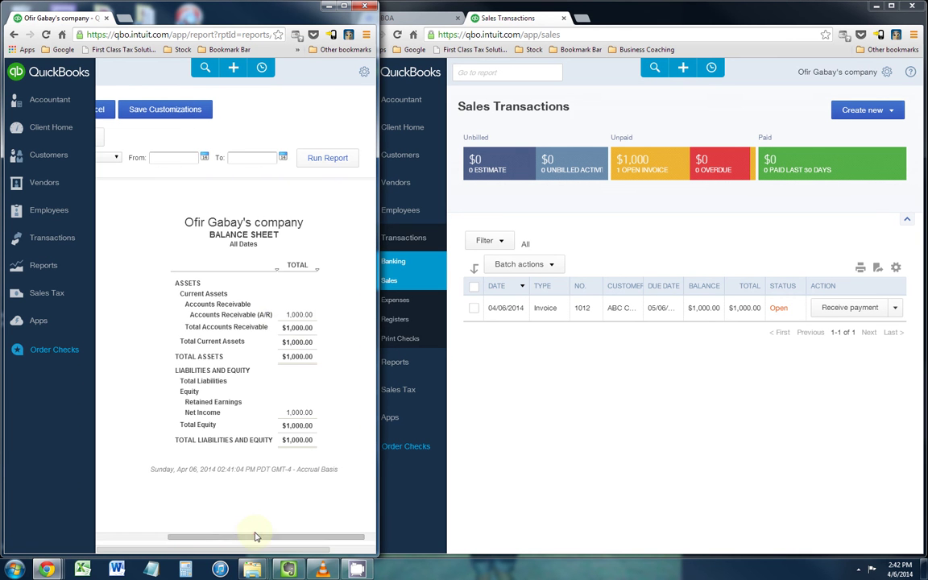
Step: Receive ABC Company's payment for the open invoice by Check with reference number 215, and save and close it
click(826, 308)
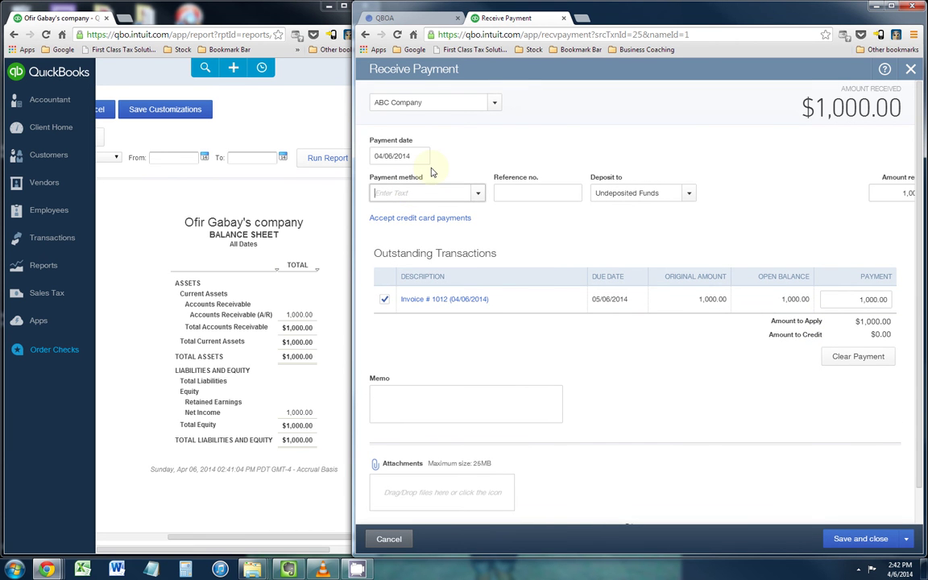
text(Check)
key(Tab)
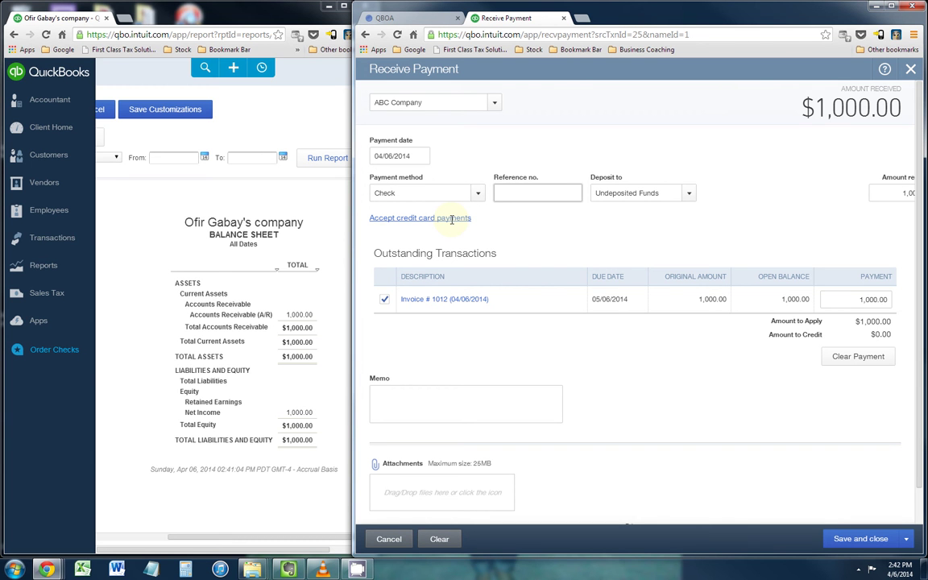
text(215)
key(Tab)
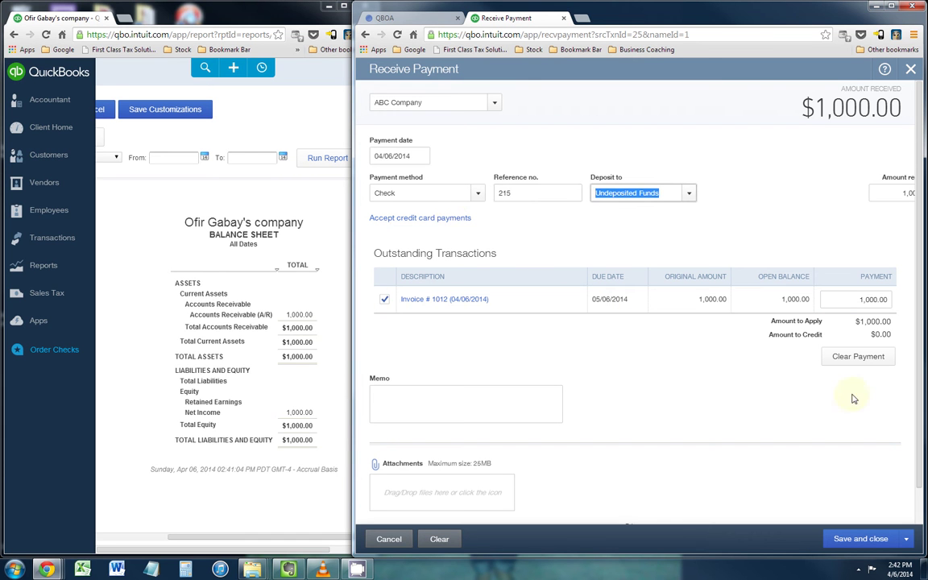
click(862, 546)
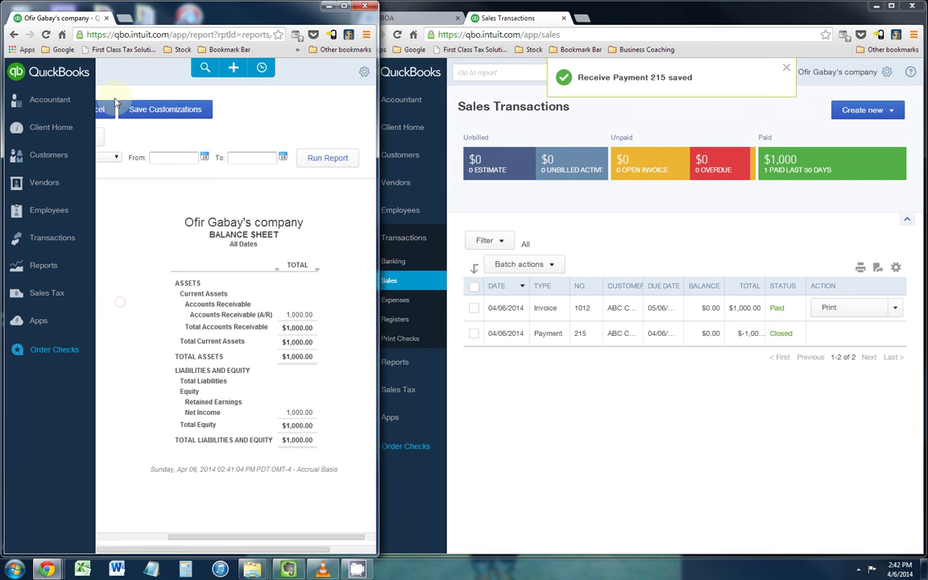
Step: Reload the balance sheet to examine the effect of the received payment on the asset accounts
click(46, 35)
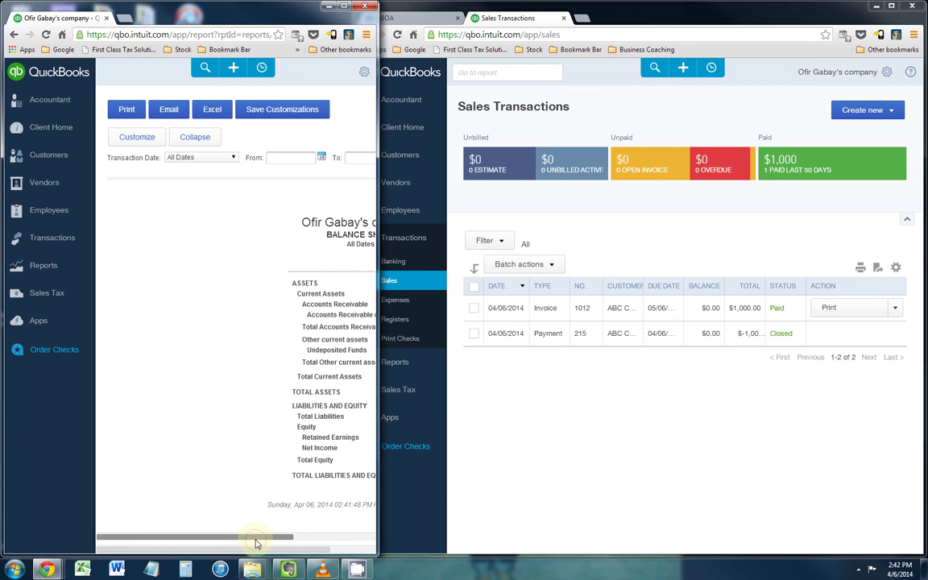
drag(257, 538, 344, 538)
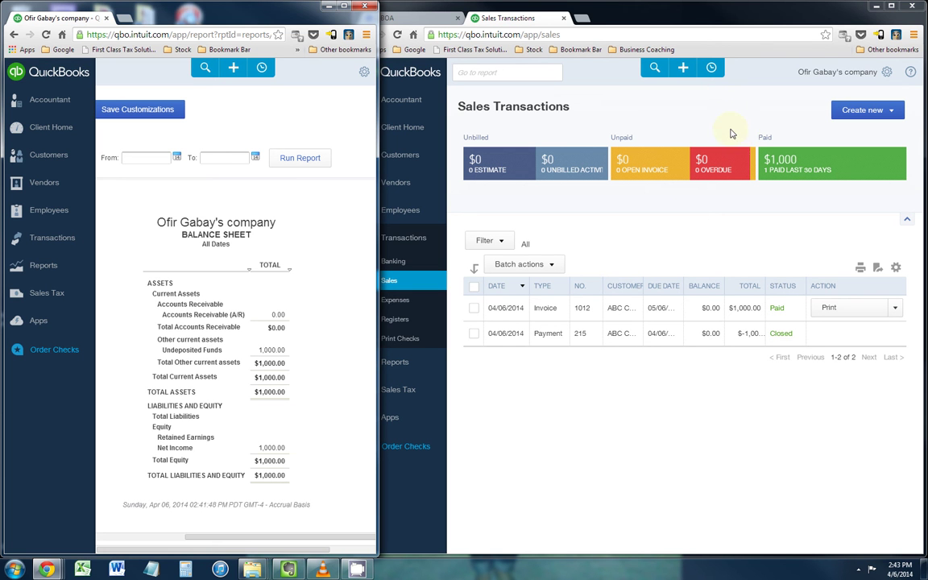
Step: Create a bank deposit of ABC Company's existing check payment into the Checking Account, and save and close it
click(684, 68)
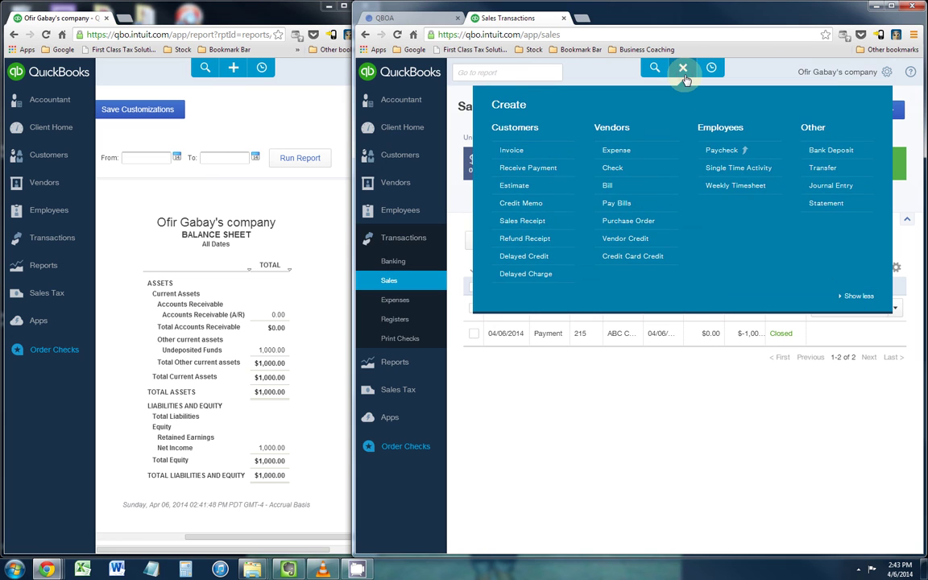
click(823, 154)
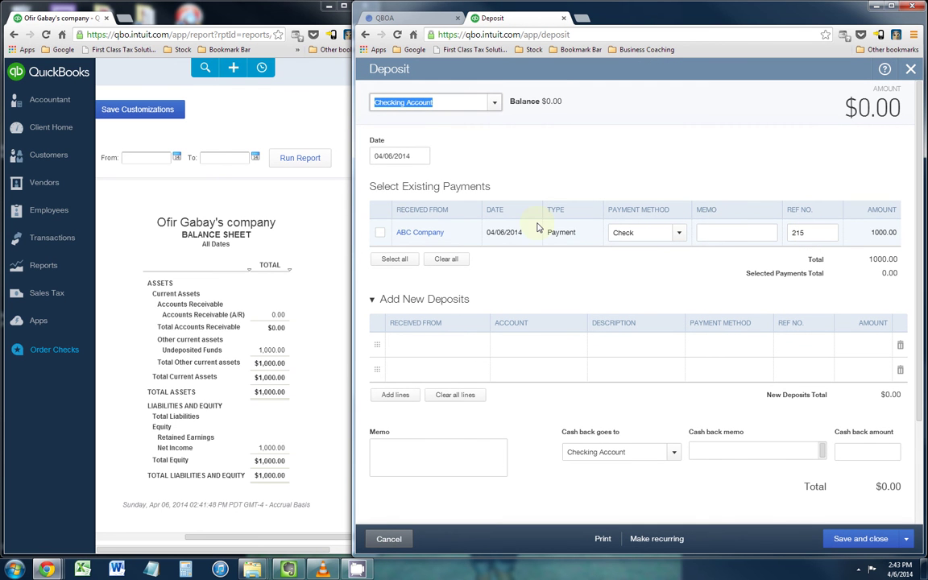
click(381, 233)
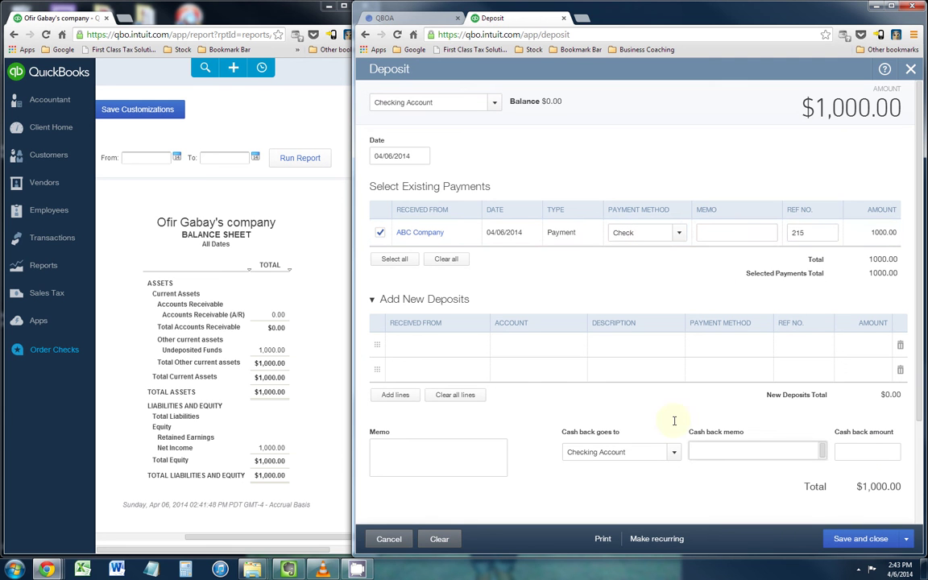
click(861, 540)
Step: Reload the balance sheet to examine the account totals after the bank deposit
click(290, 210)
click(48, 35)
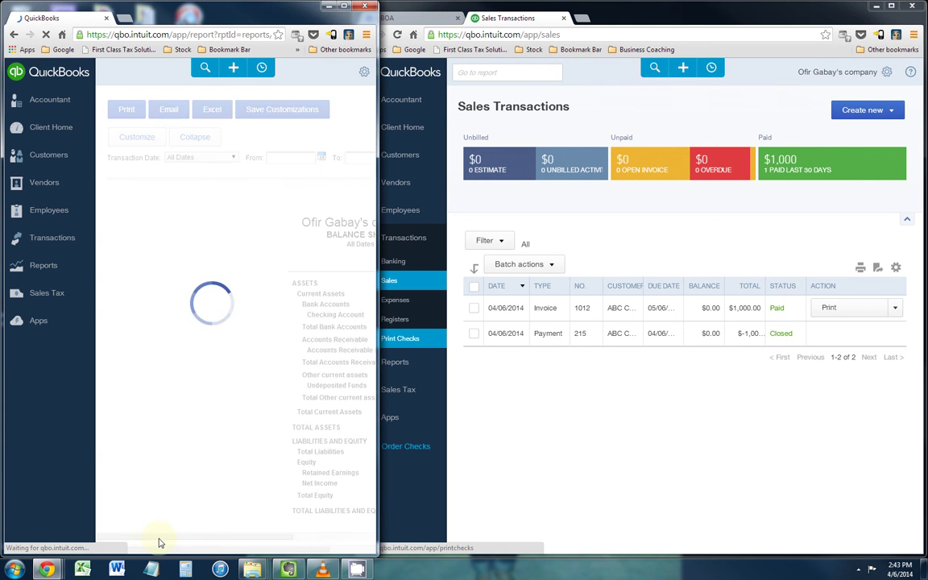
drag(176, 536, 240, 541)
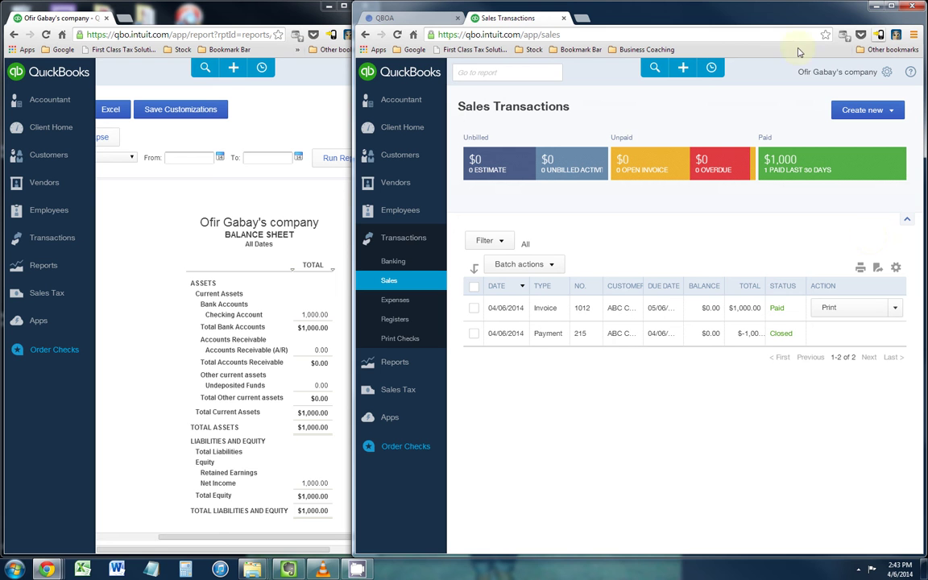
Step: Start another invoice for ABC Company, keeping the default terms and dates, and go to its first product line
click(683, 68)
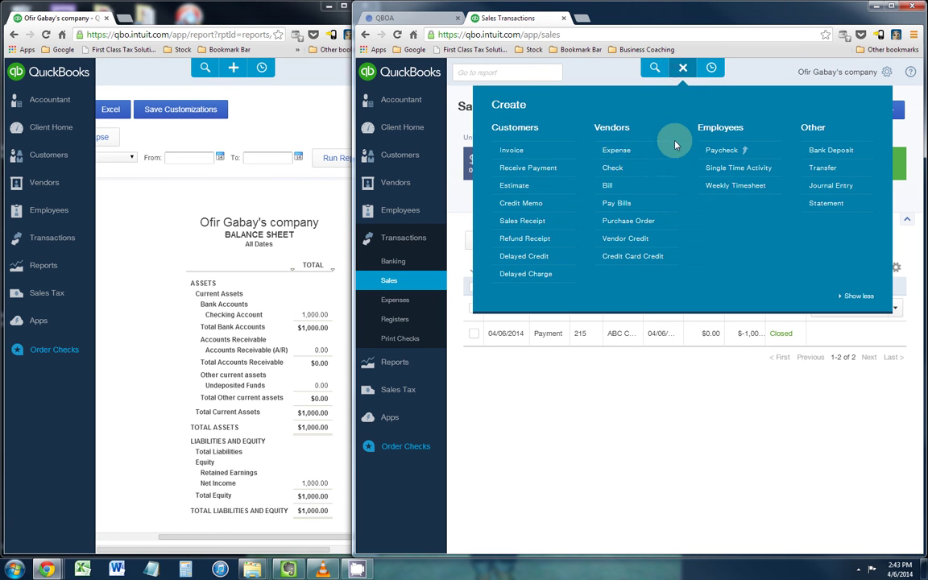
click(522, 152)
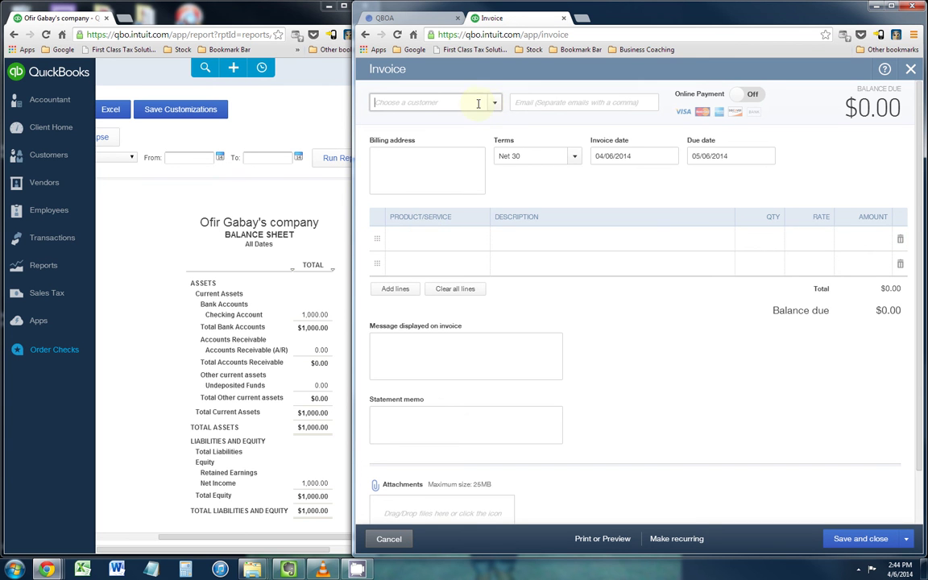
text(abc)
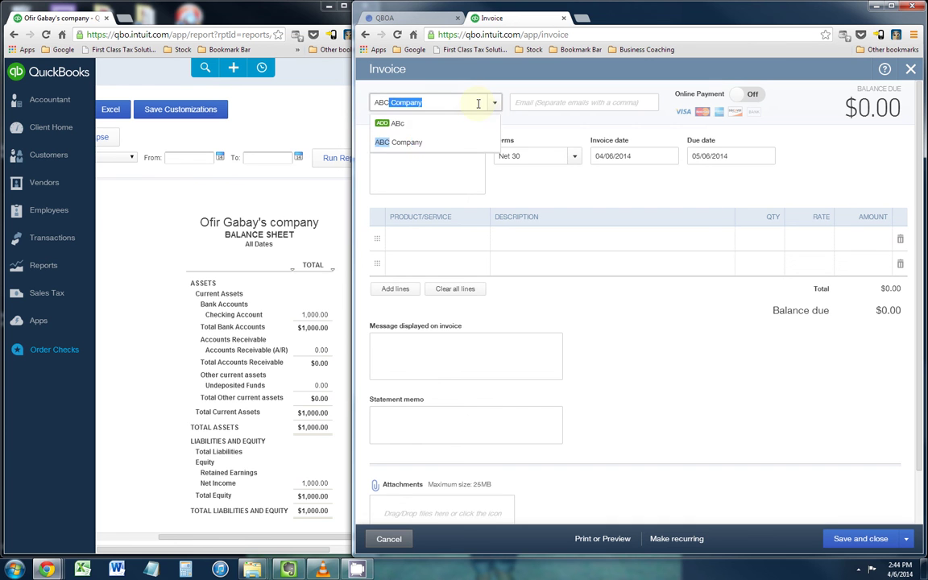
key(Tab)
key(Tab)
key(Tab)
key(Tab)
key(Tab)
key(Tab)
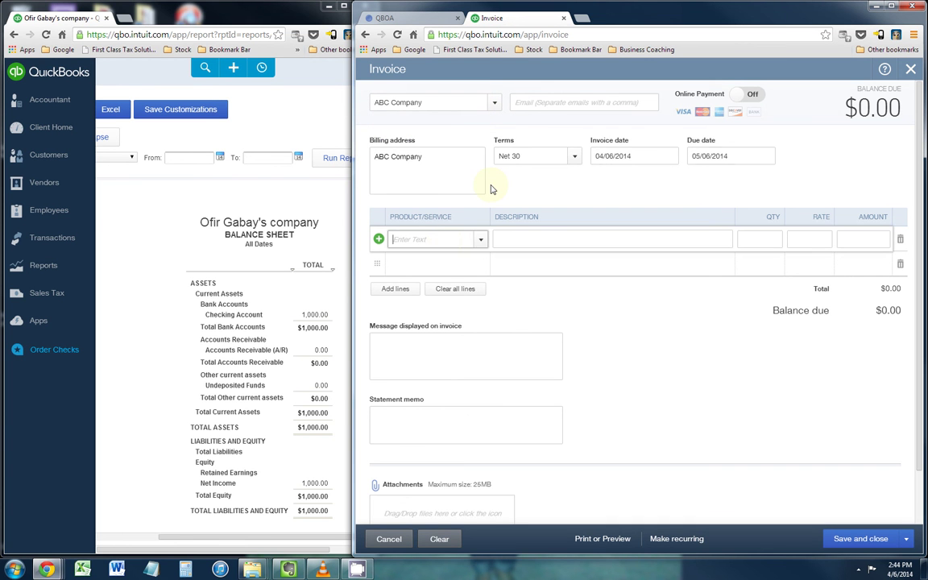
Step: Add a new product or service named Bounced Check with Checking Account as its income account, and save it
click(481, 240)
click(421, 260)
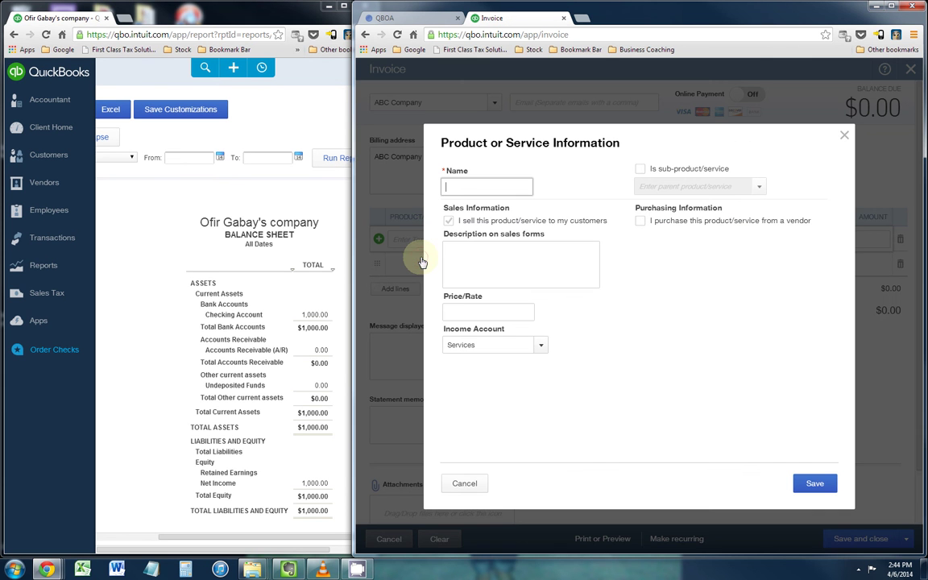
text(Bounced Check)
key(Tab)
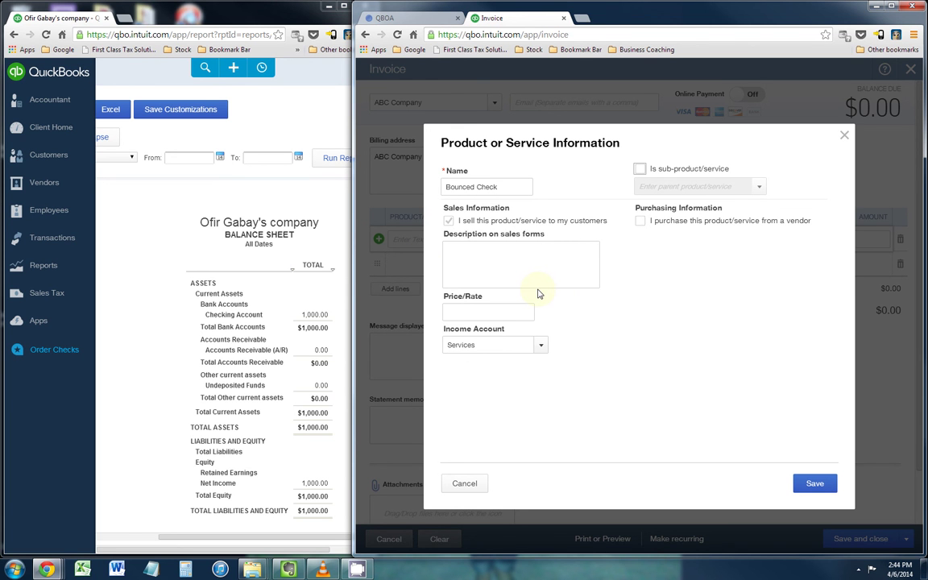
click(448, 186)
click(496, 283)
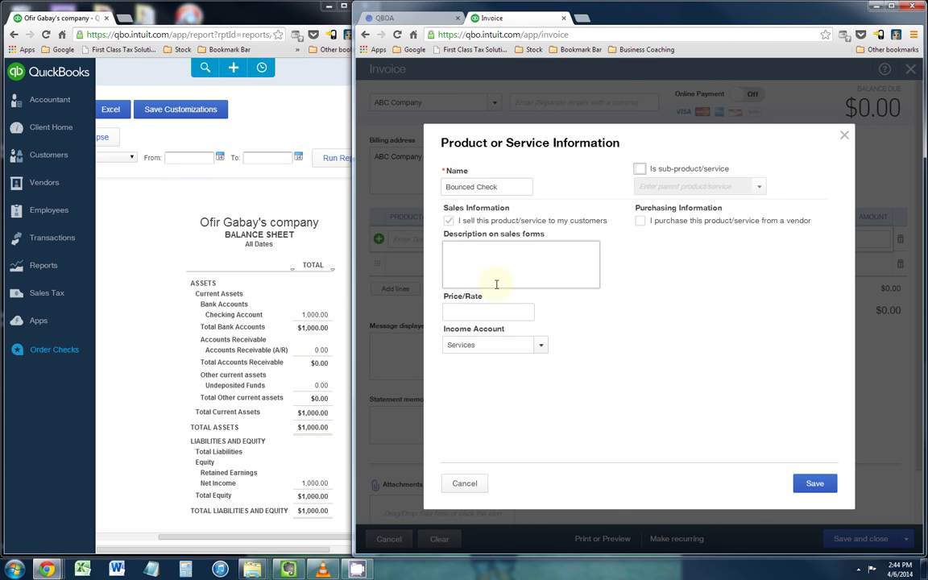
click(541, 346)
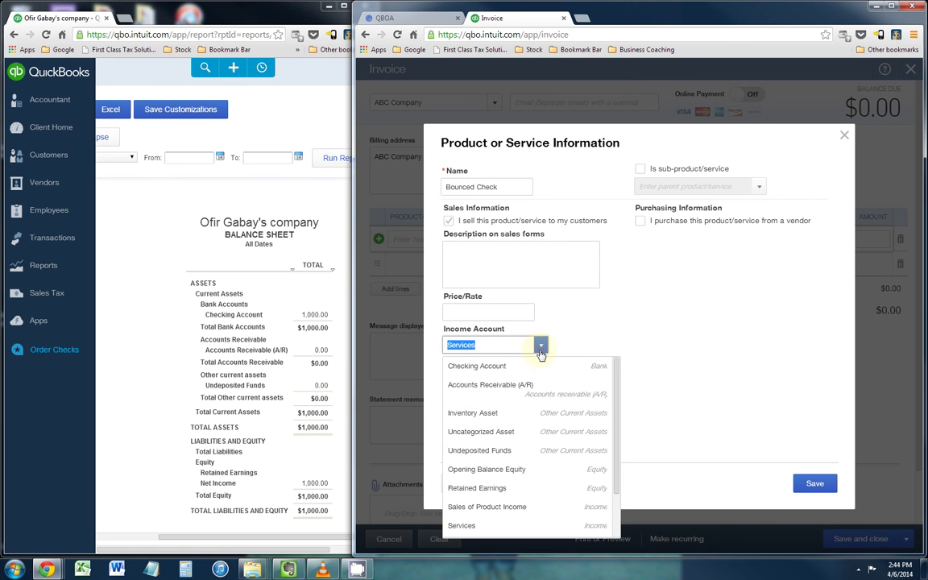
click(508, 364)
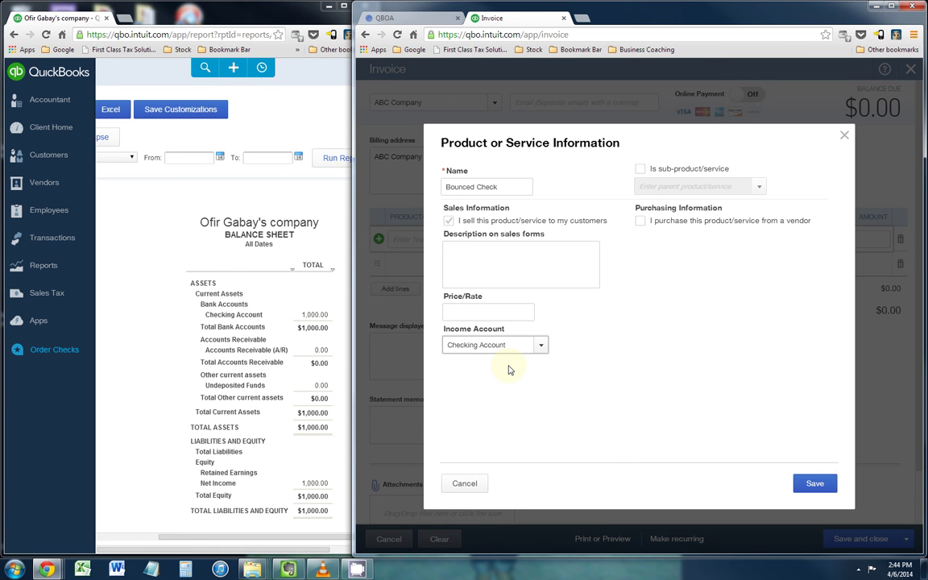
click(816, 483)
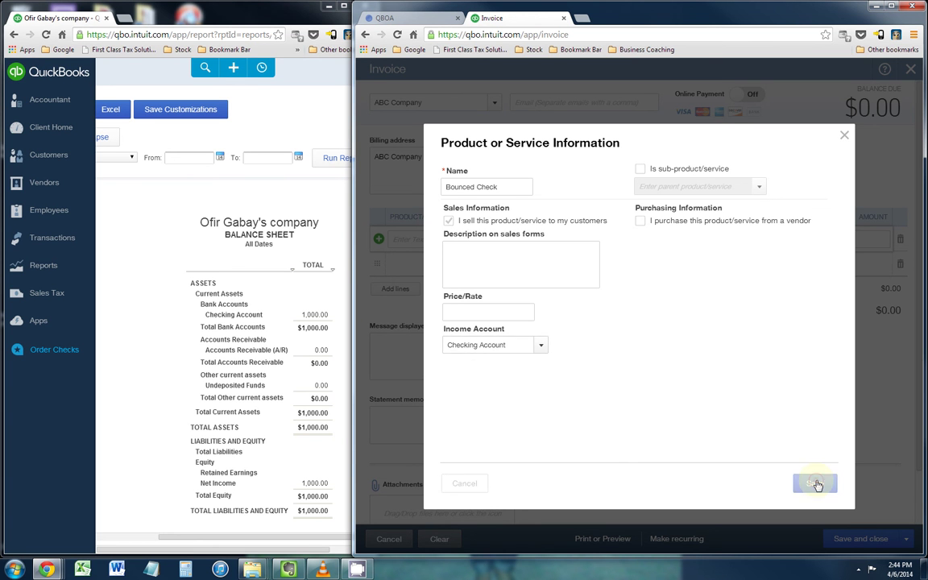
Step: Describe the Bounced Check line as "Returned Check #215" and set its amount to 1000
key(Tab)
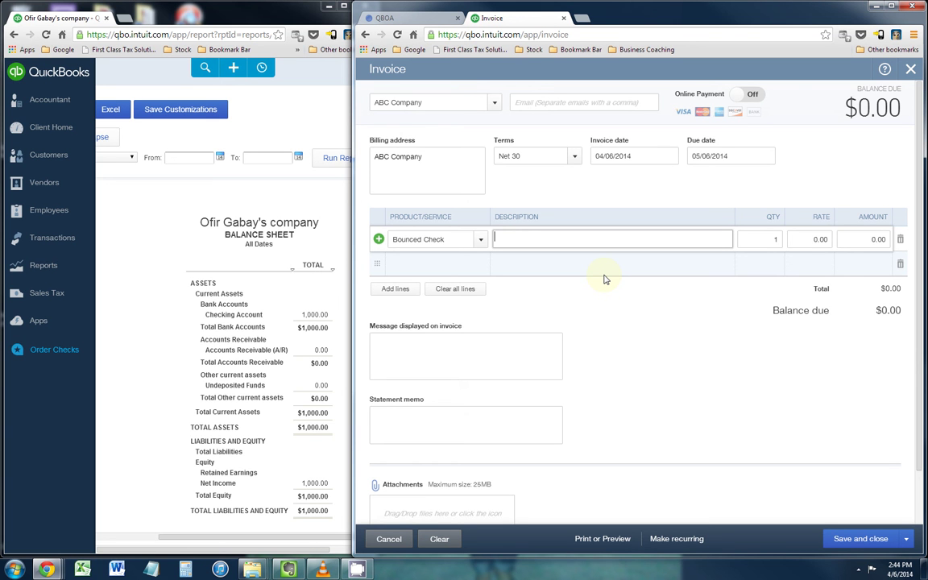
text(Returned Check #215)
key(Tab)
key(Tab)
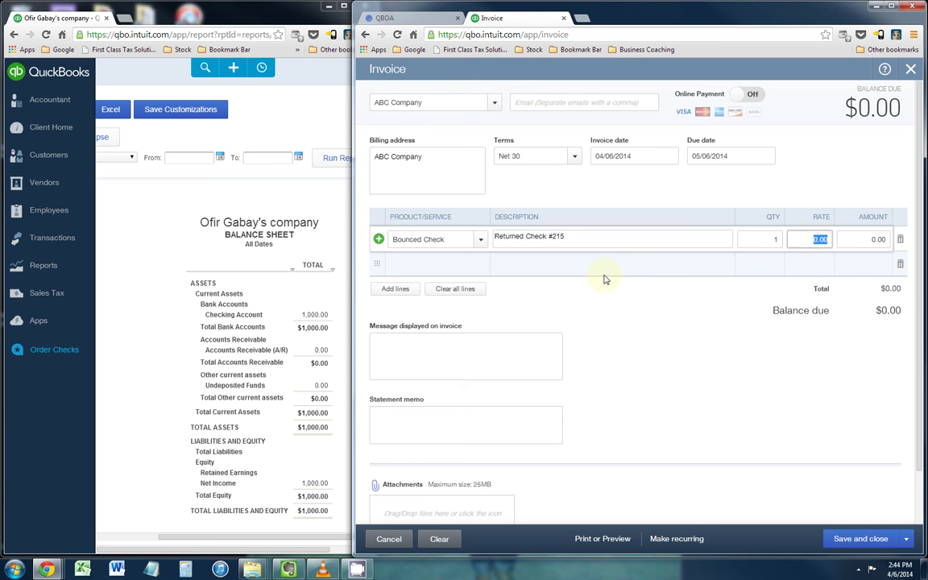
key(Tab)
text(1000)
key(Tab)
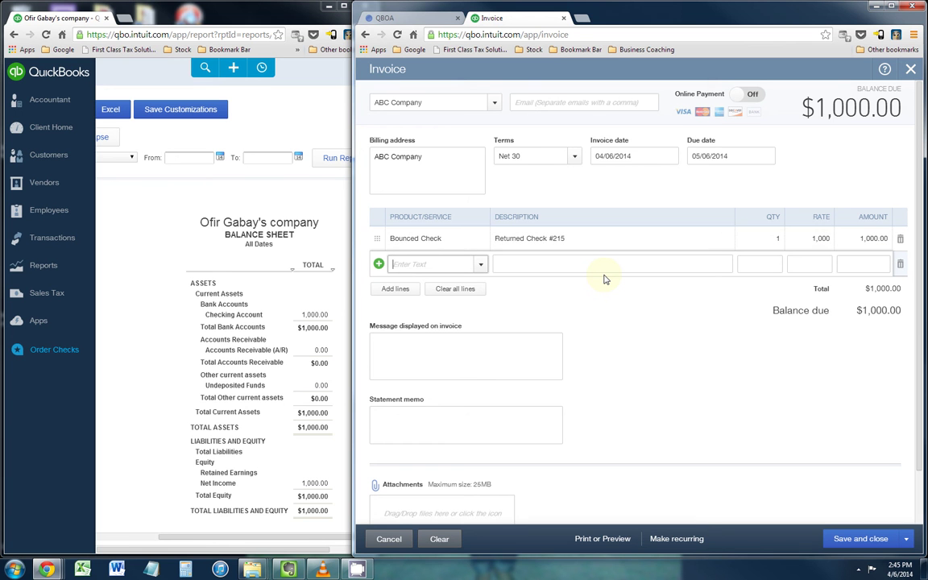
Step: Add a new product or service named NSF Fee on the second invoice line, priced at 25 with Services as income account, and save it
click(480, 273)
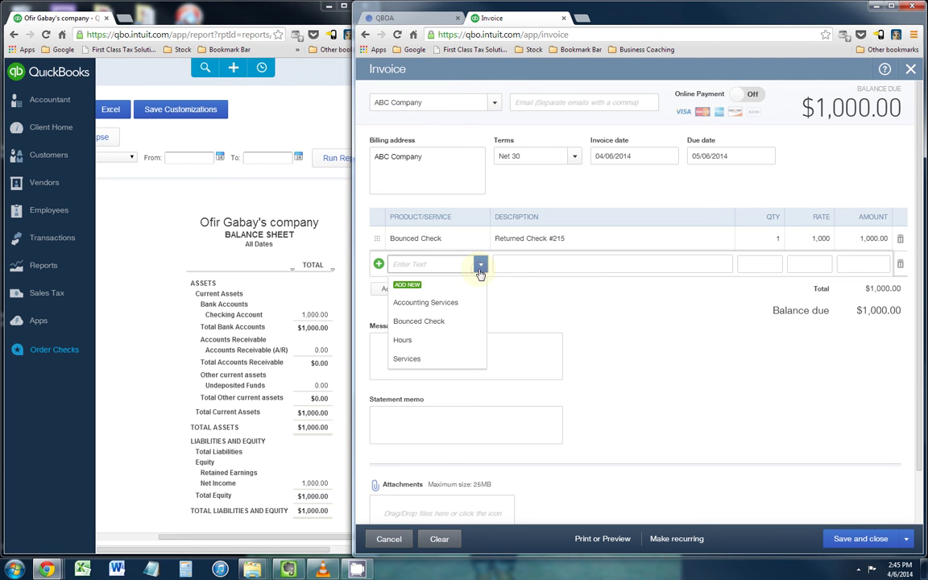
click(407, 285)
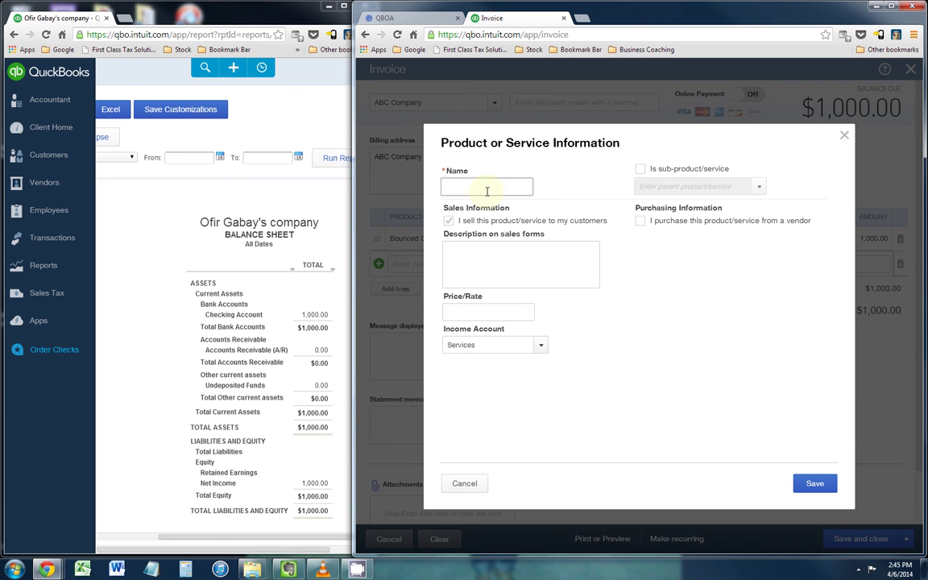
text(NSF Fee)
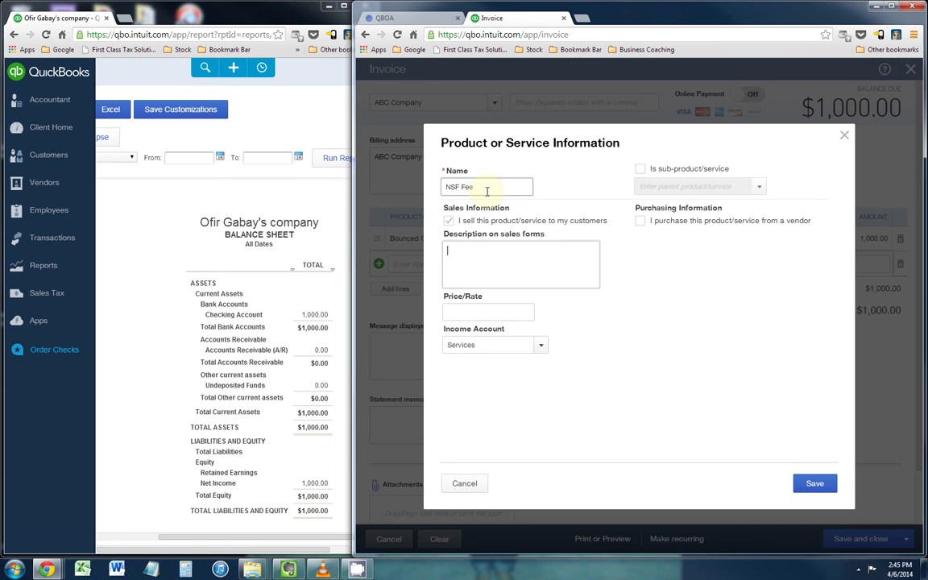
key(Tab)
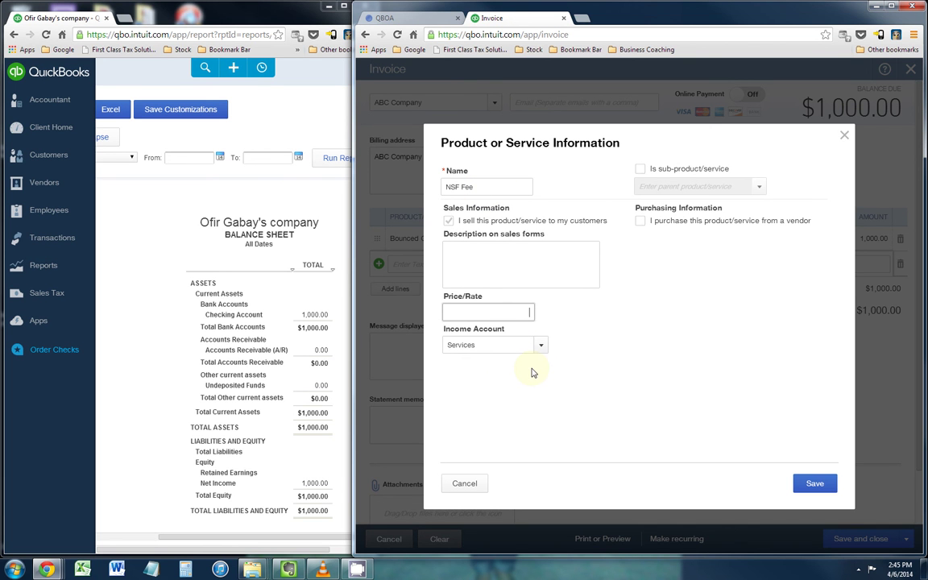
text(25)
key(Tab)
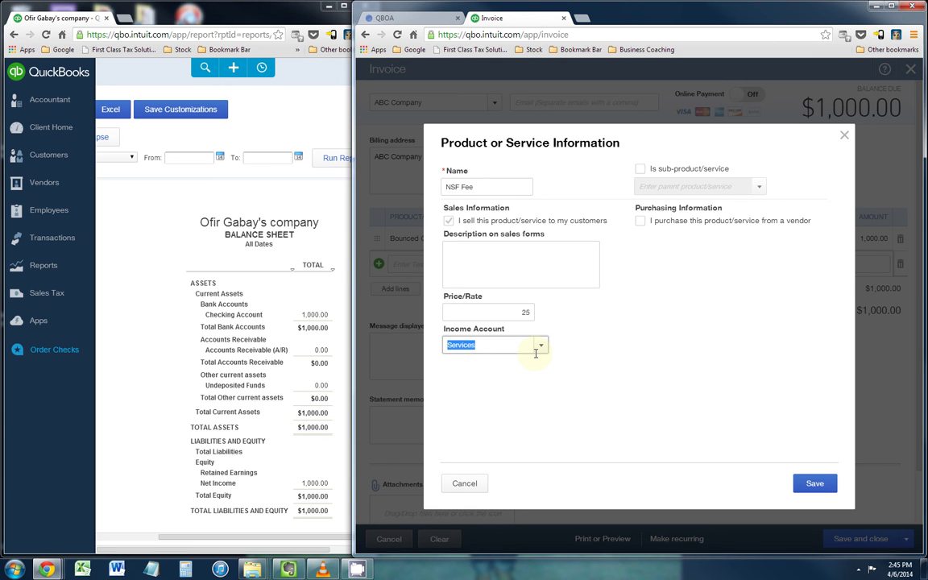
click(814, 485)
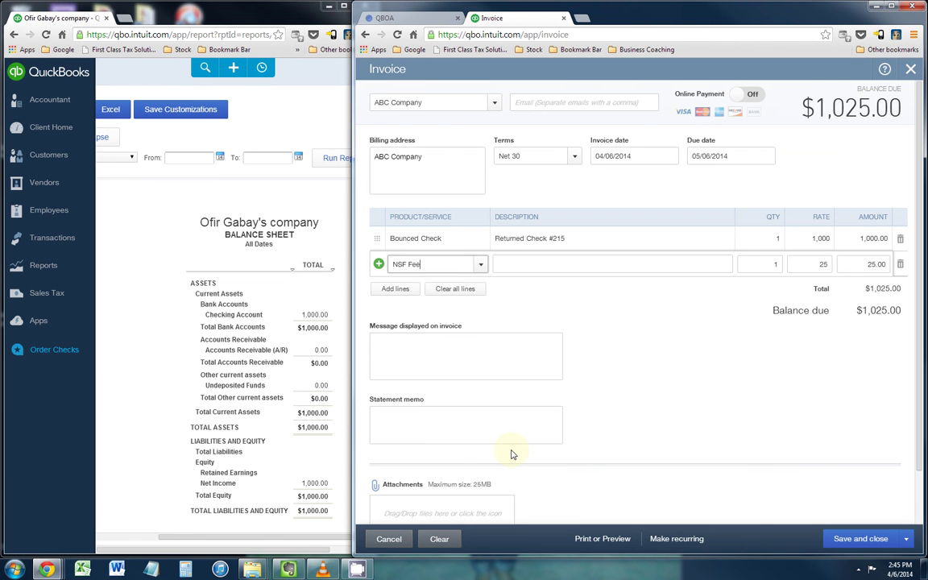
Step: Describe the second invoice line as "NSF Fee", keep its amount, and save and close the ABC Company invoice
key(Tab)
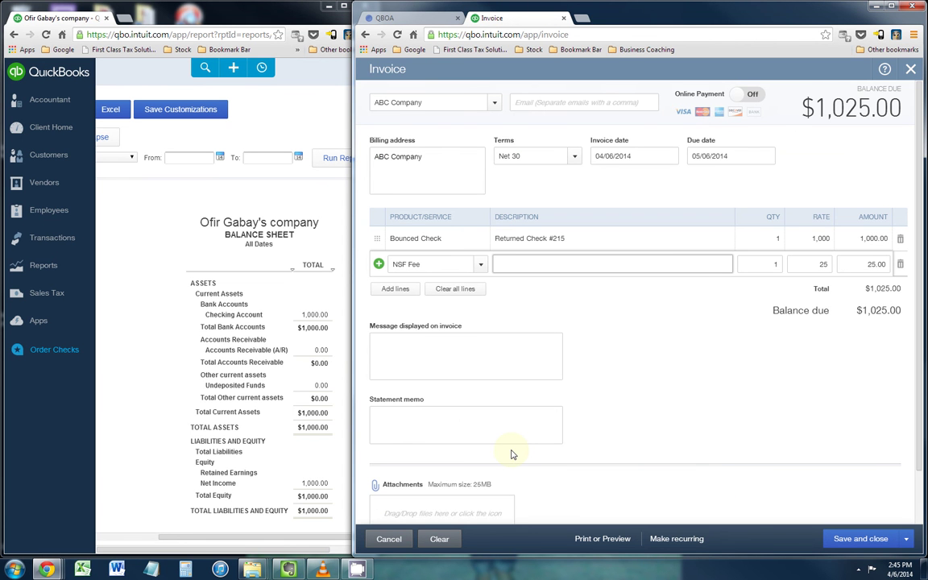
text(NSF Fee)
key(Tab)
key(Tab)
key(Tab)
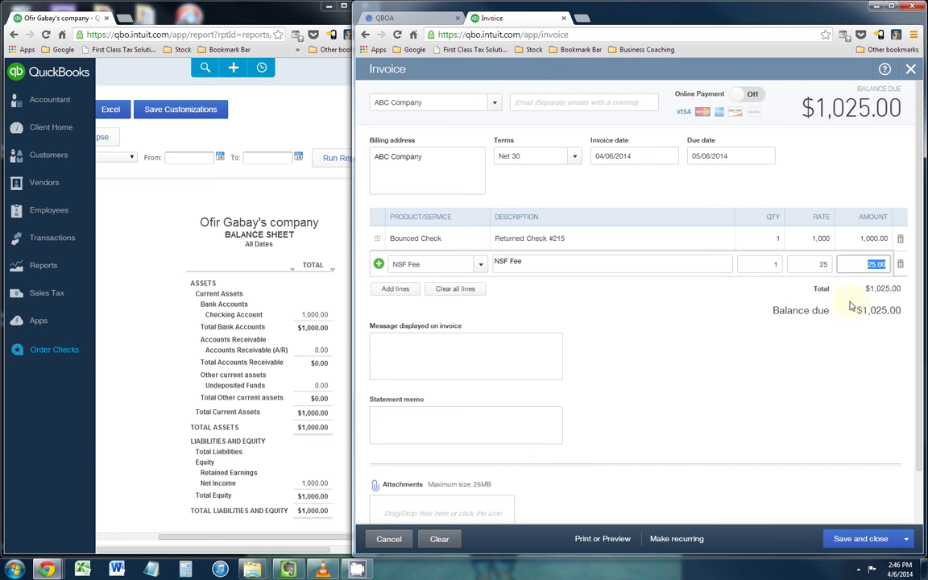
drag(857, 310, 903, 310)
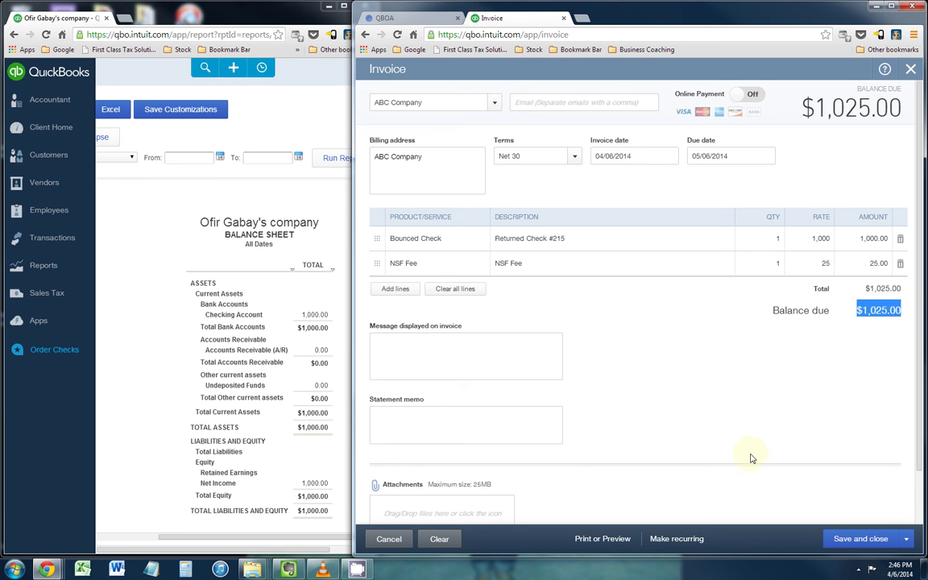
click(877, 540)
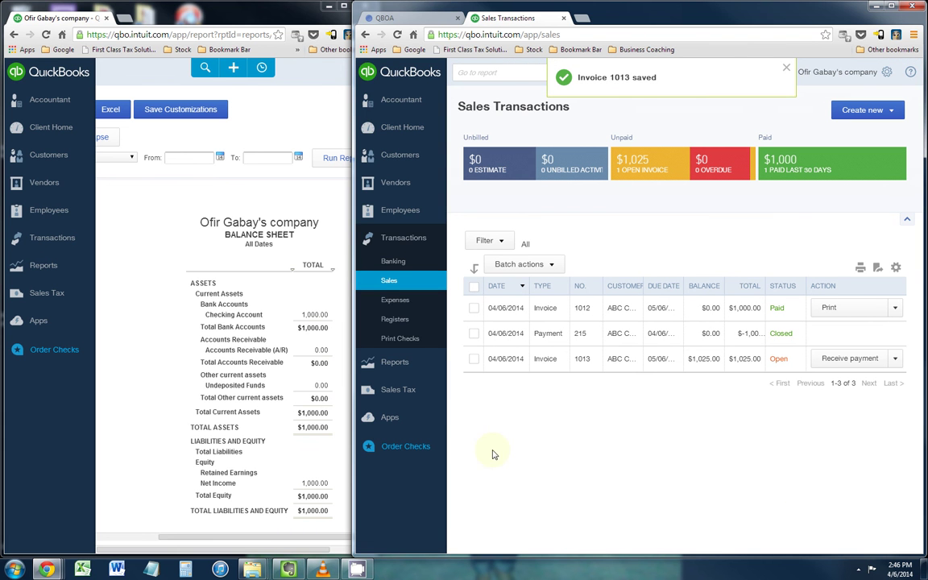
Step: Reload the balance sheet to examine how the bounced check invoice affects checking, accounts receivable and net income
click(137, 355)
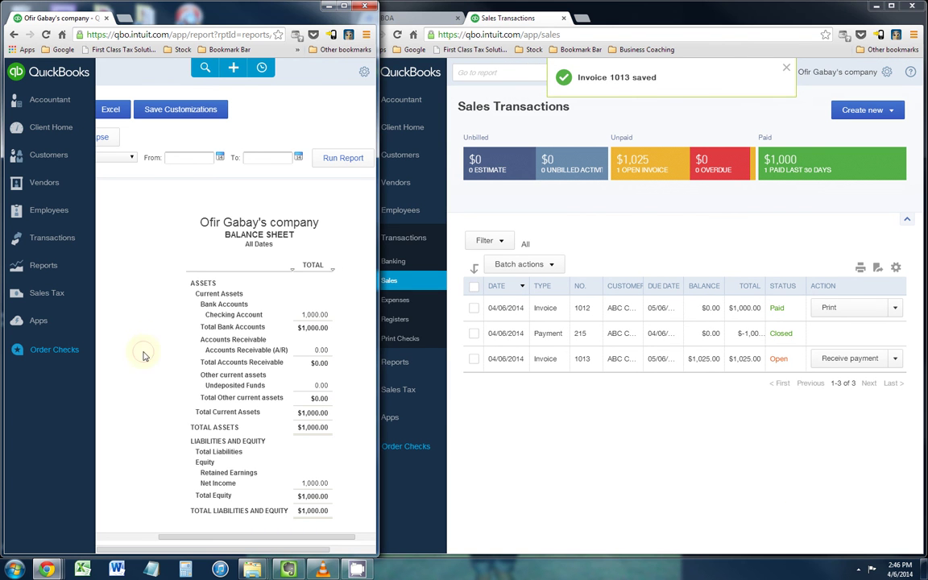
click(46, 35)
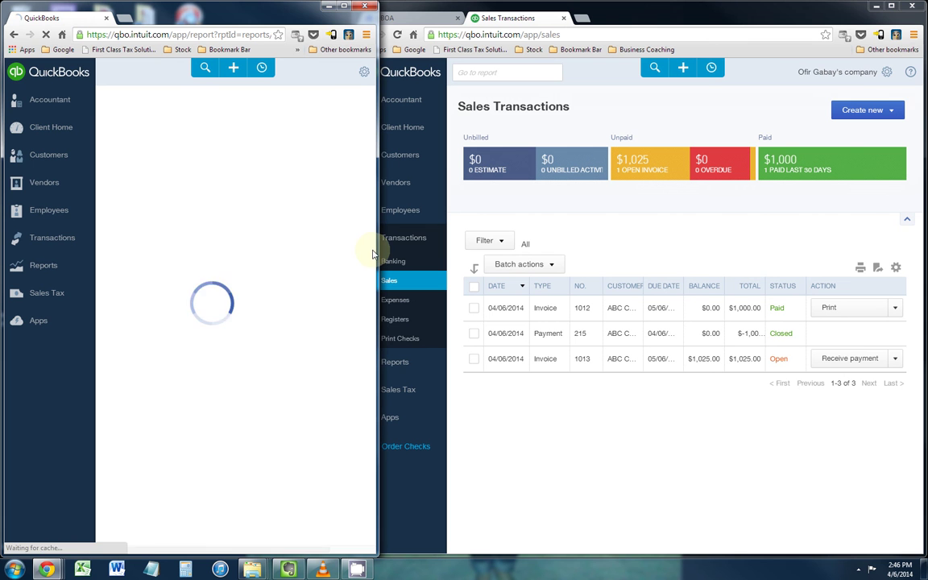
drag(262, 535, 338, 534)
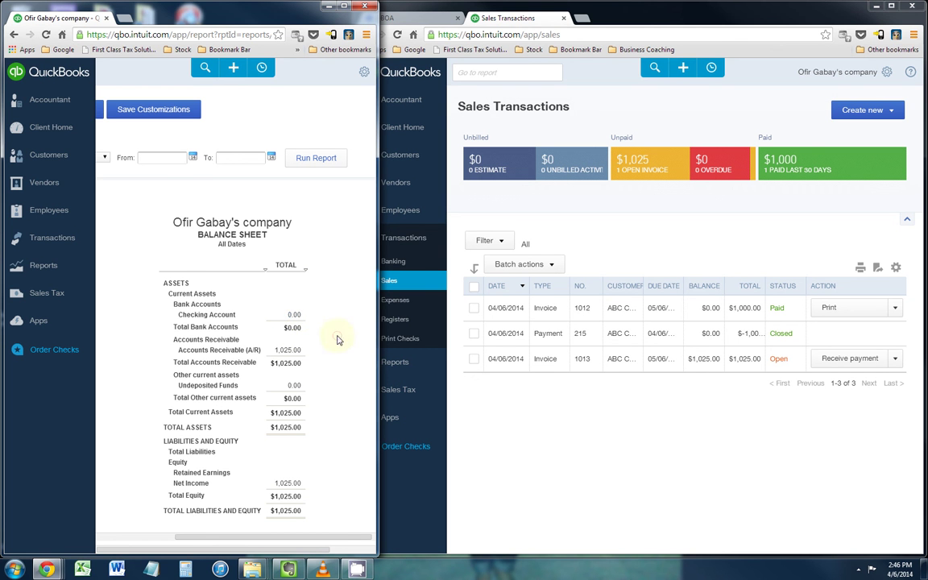
scroll(338, 337, down, 1)
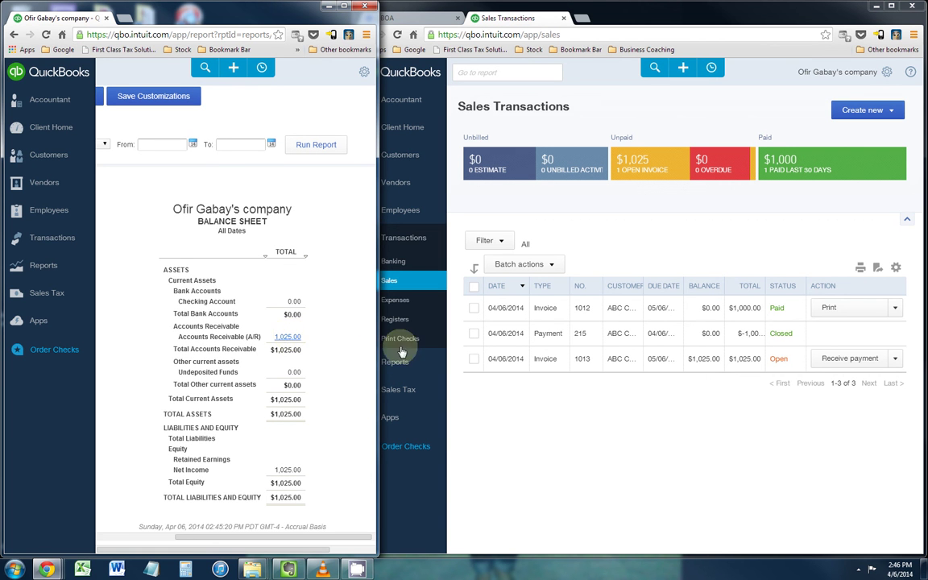
Step: Review ABC Company's open invoice from the sales transactions, close it without changes, and return to the balance sheet
click(594, 363)
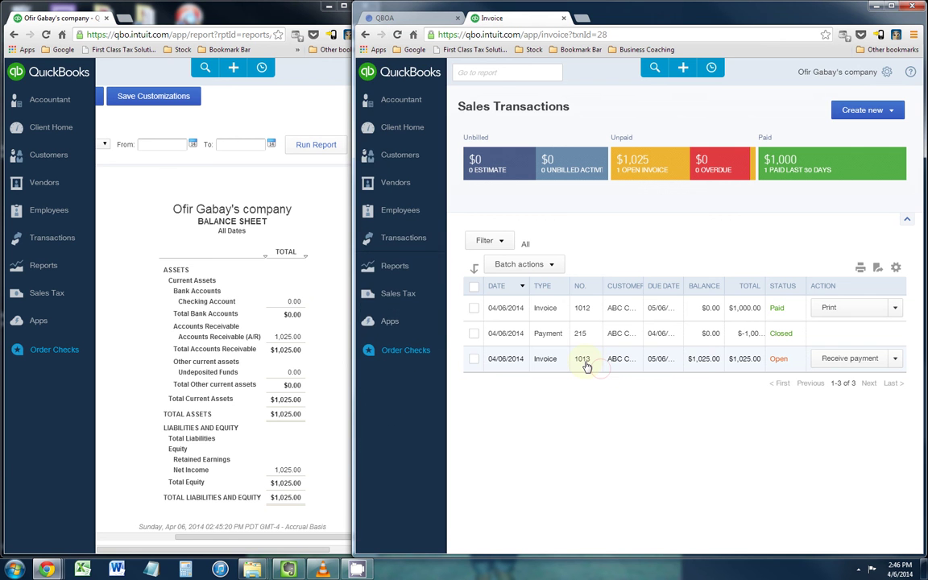
click(387, 539)
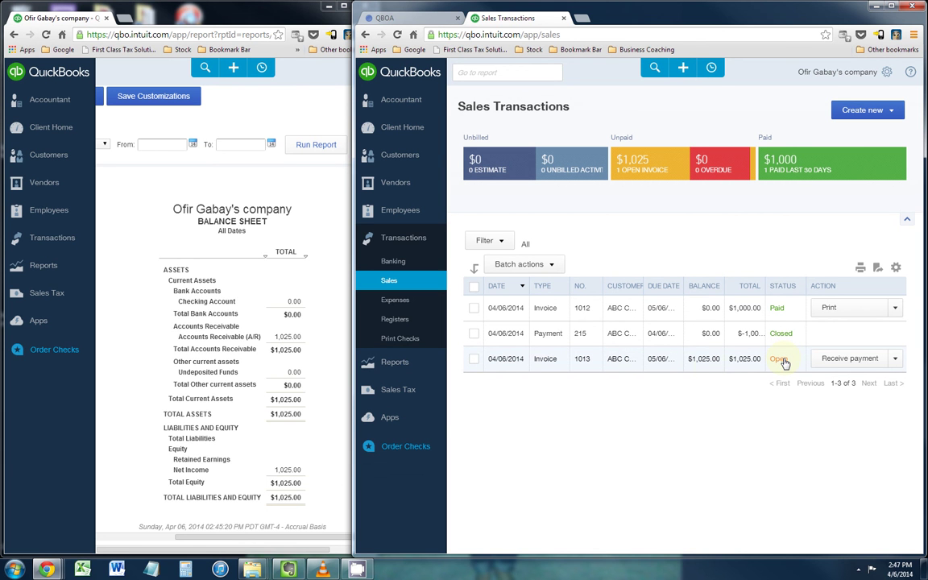
click(383, 411)
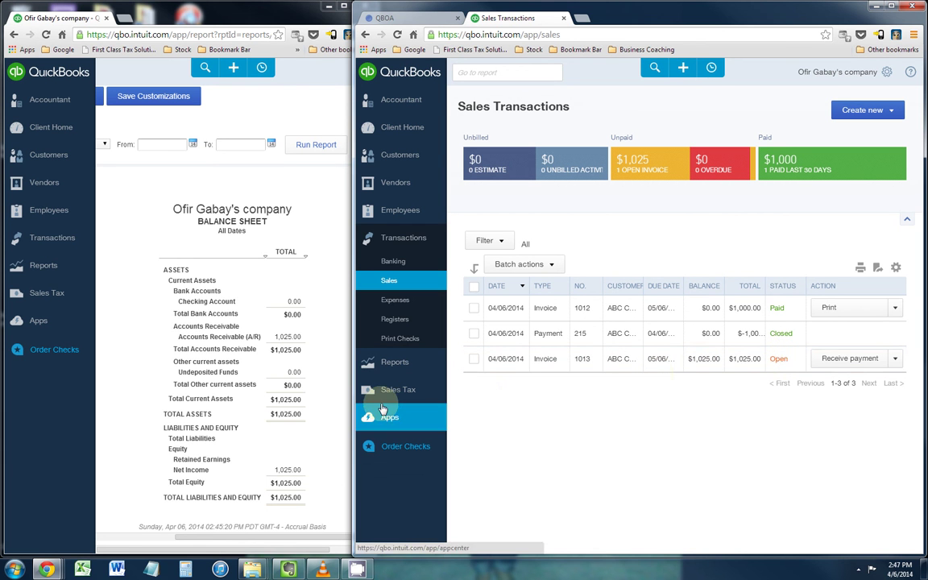
click(120, 475)
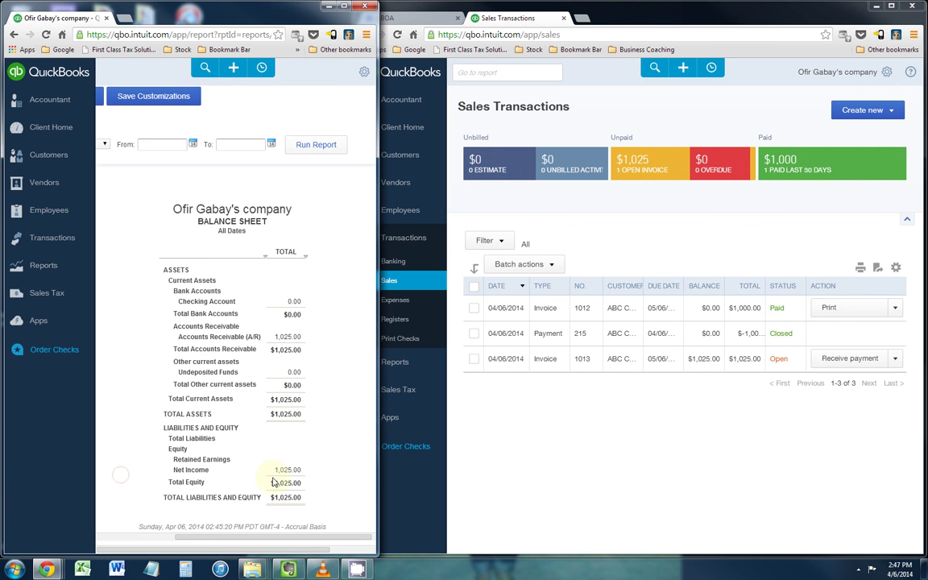